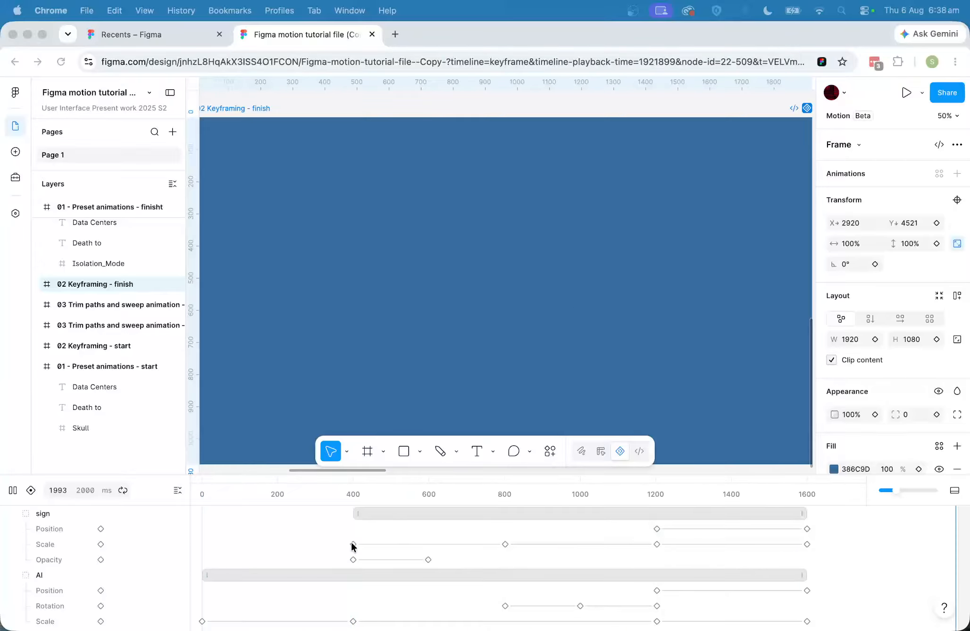
Examine the sign layer's scale and position keyframes in the 02 Keyframing - finish animation
{"action": "left_click", "coordinate": [353, 544]}
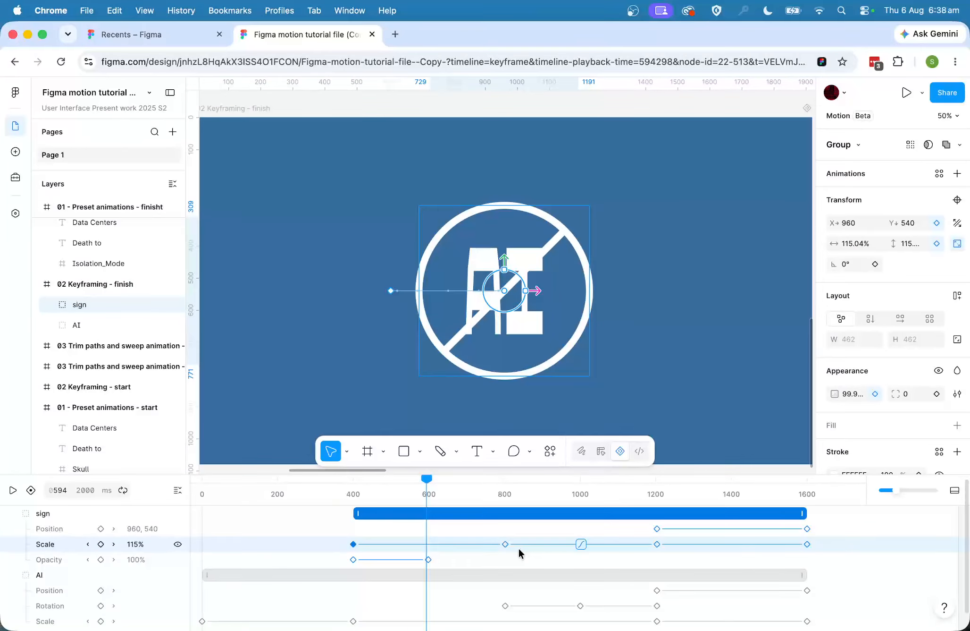
{"action": "left_click", "coordinate": [505, 544]}
{"action": "left_click", "coordinate": [657, 543], "text": "shift"}
{"action": "left_click", "coordinate": [657, 528]}
{"action": "mouse_move", "coordinate": [657, 528]}
{"action": "left_mouse_down"}
{"action": "mouse_move", "coordinate": [641, 529]}
{"action": "mouse_move", "coordinate": [656, 530]}
{"action": "left_mouse_up"}
Select the 02 Keyframing - start frame on the canvas to show its empty timeline
{"action": "scroll", "coordinate": [585, 363], "scroll_direction": "up", "scroll_amount": 10}
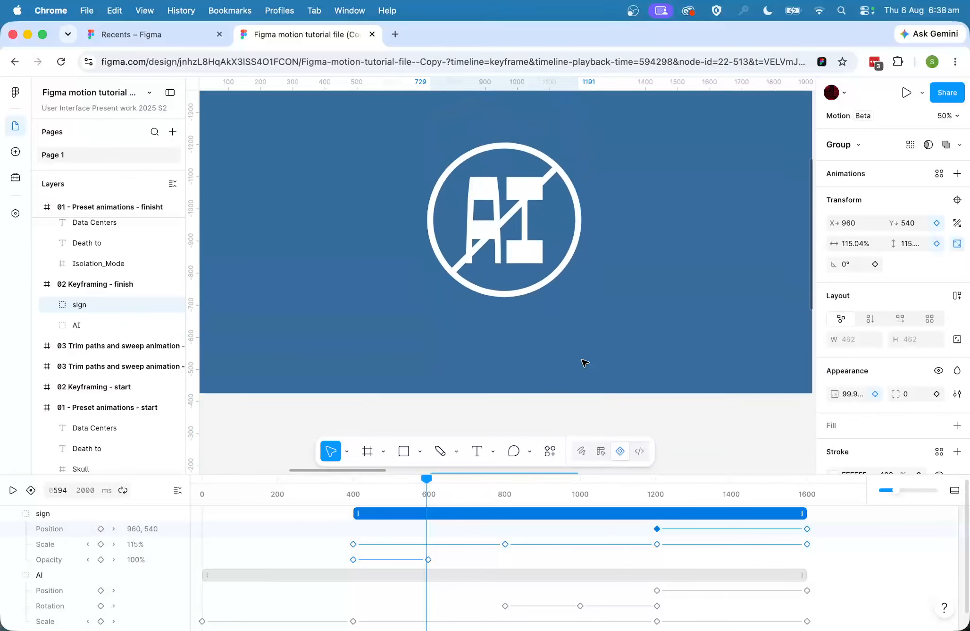
{"action": "scroll", "coordinate": [585, 363], "scroll_direction": "left", "scroll_amount": 3}
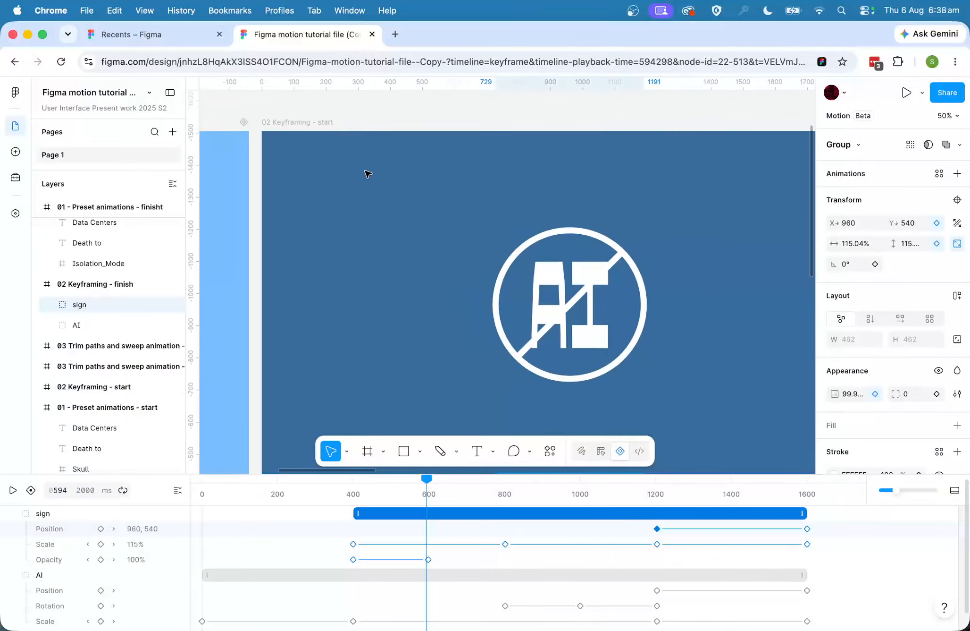
{"action": "left_click", "coordinate": [310, 123]}
{"action": "scroll", "coordinate": [538, 264], "scroll_direction": "right", "scroll_amount": 2}
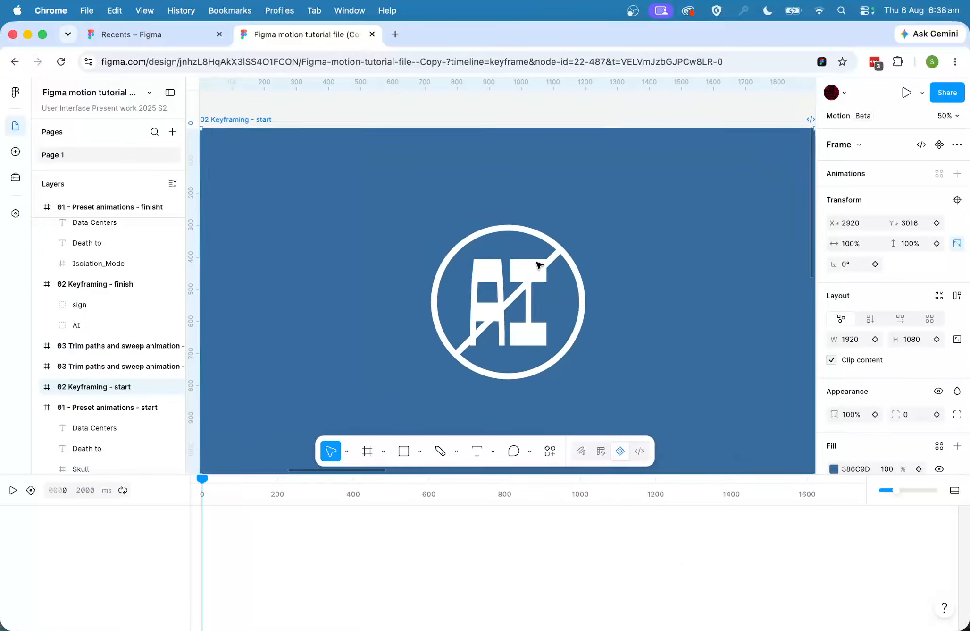
{"action": "scroll", "coordinate": [539, 264], "scroll_direction": "right", "scroll_amount": 1}
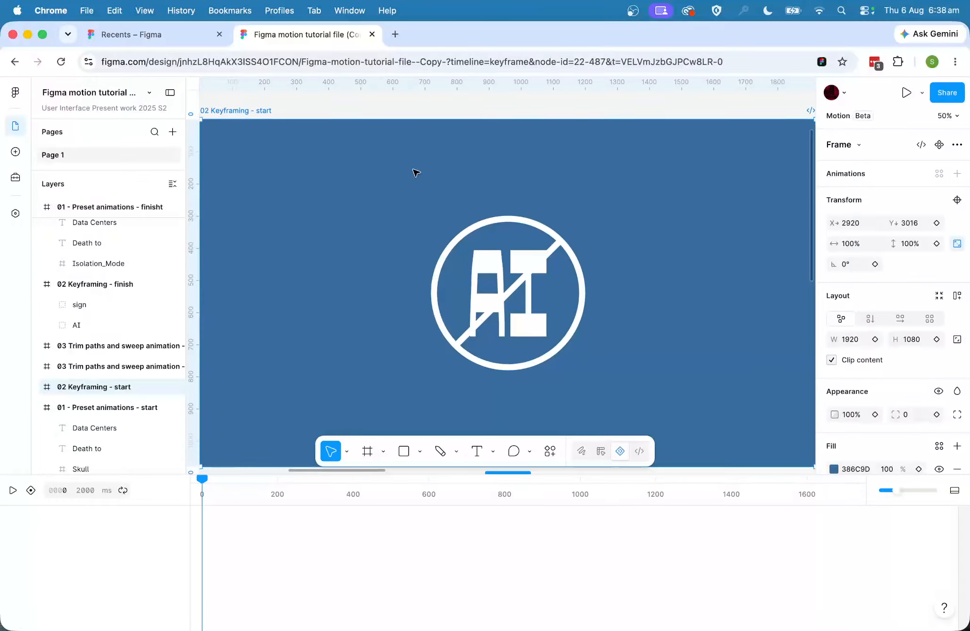
{"action": "scroll", "coordinate": [417, 172], "scroll_direction": "left", "scroll_amount": 1}
{"action": "scroll", "coordinate": [382, 194], "scroll_direction": "right", "scroll_amount": 1}
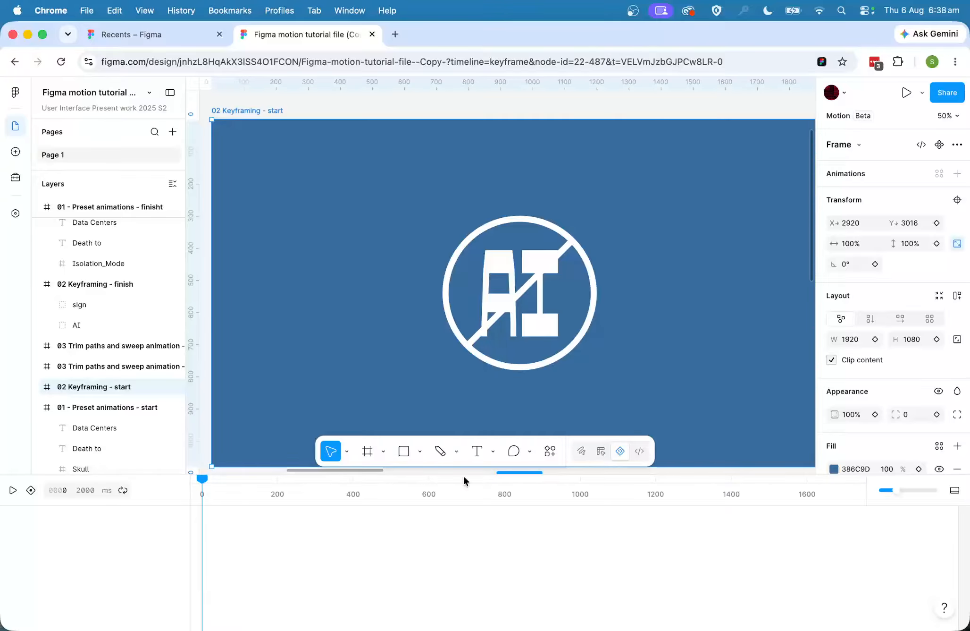
Add a scale keyframe at 0 ms to the AI group in the start frame and set it to 0%
{"action": "left_click", "coordinate": [533, 266]}
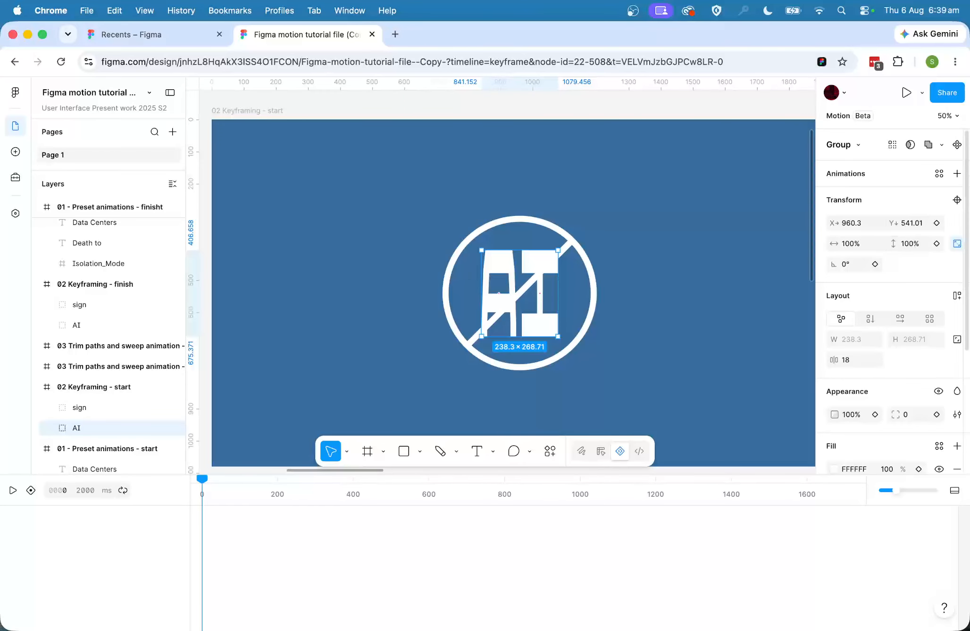
{"action": "left_click", "coordinate": [937, 243]}
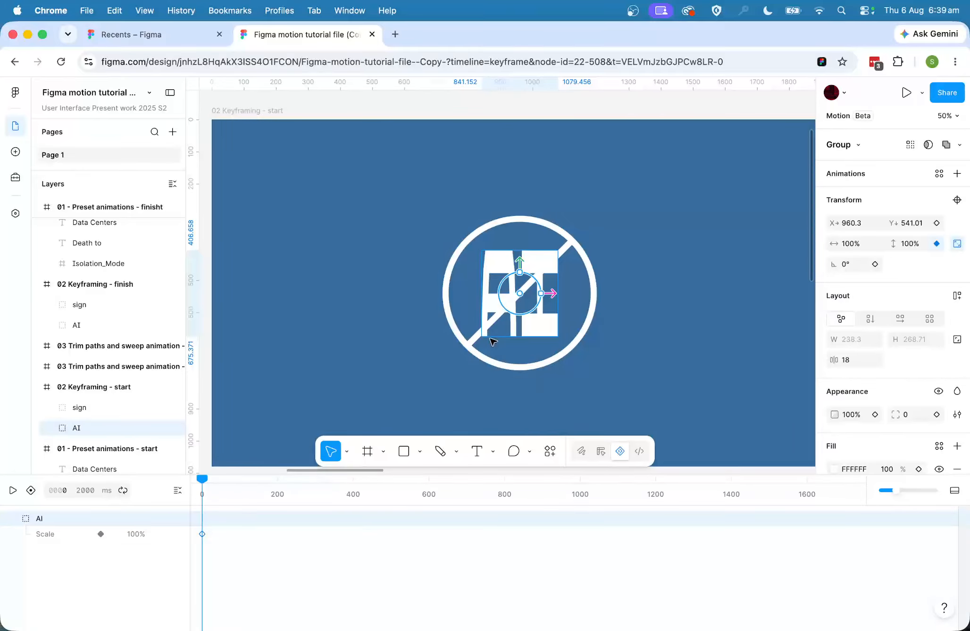
{"action": "left_click_drag", "start_coordinate": [893, 246], "coordinate": [845, 246]}
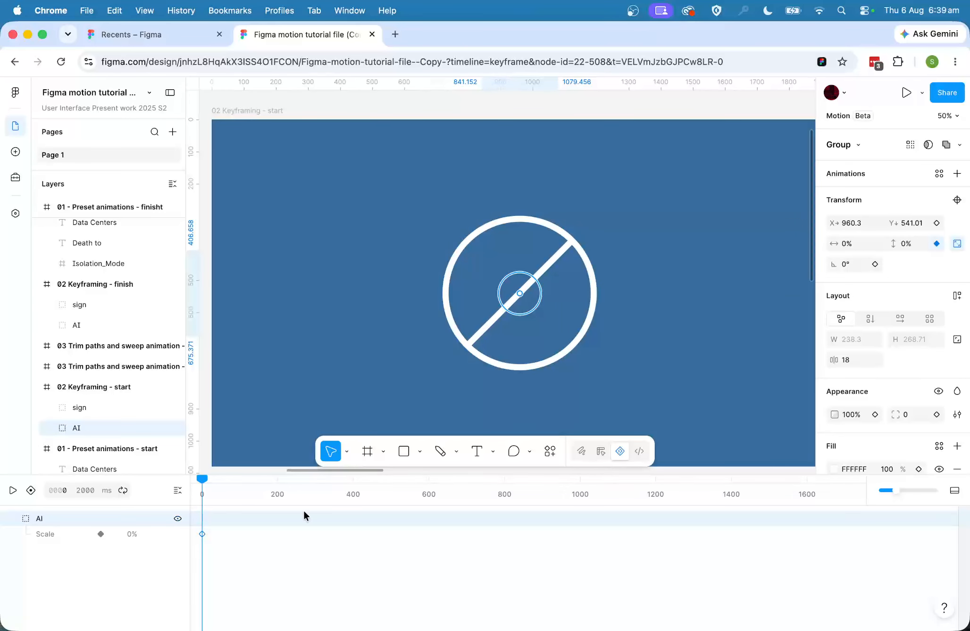
Add a second scale keyframe of 100% to the AI group at 600 ms
{"action": "left_click_drag", "start_coordinate": [225, 490], "coordinate": [406, 491]}
{"action": "mouse_move", "coordinate": [413, 532]}
{"action": "left_mouse_down"}
{"action": "mouse_move", "coordinate": [355, 530]}
{"action": "mouse_move", "coordinate": [429, 528]}
{"action": "left_mouse_up"}
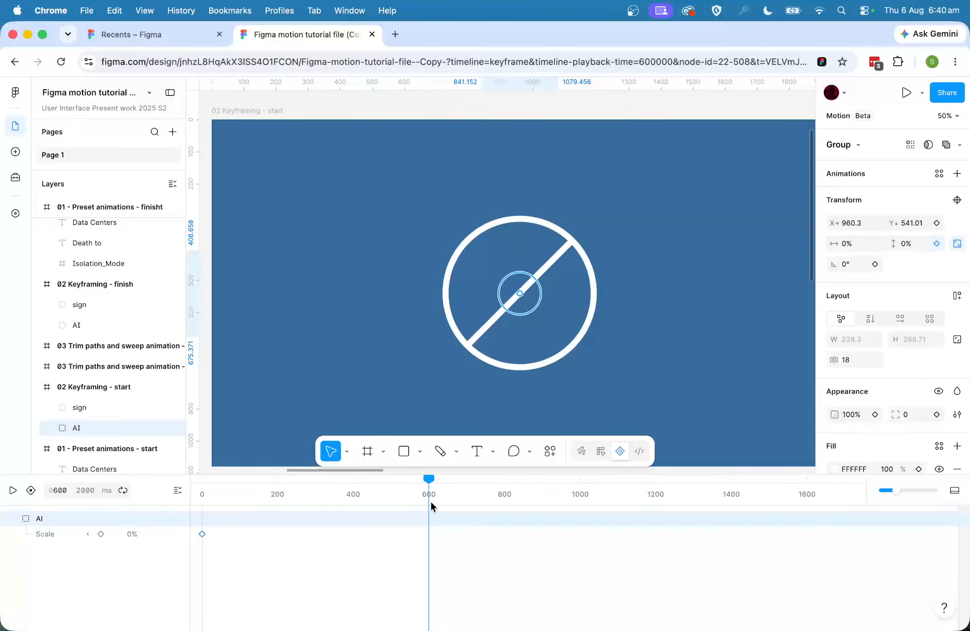
{"action": "left_click", "coordinate": [828, 243]}
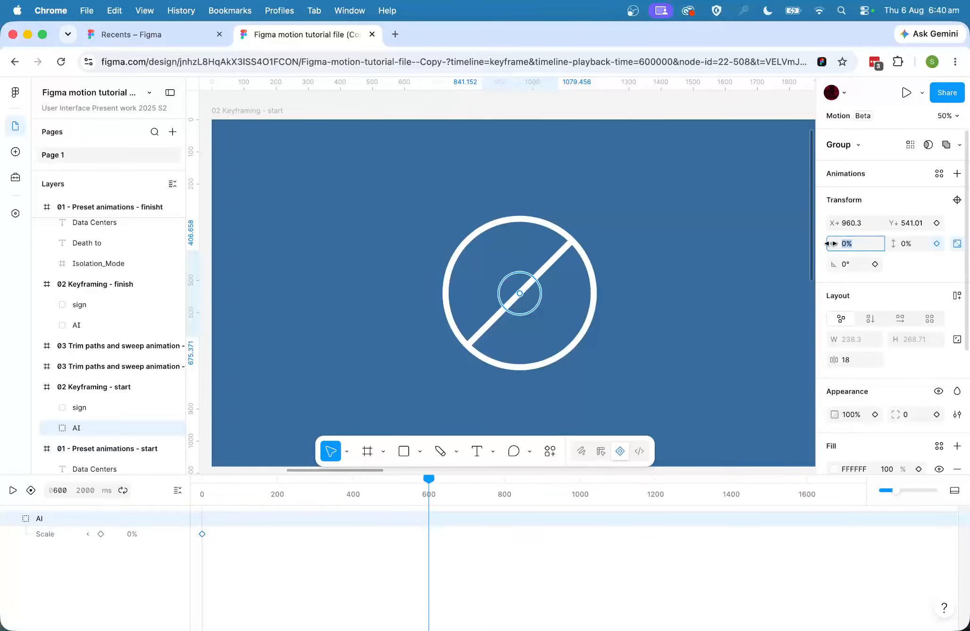
{"action": "type", "text": "100"}
{"action": "key", "text": "Return"}
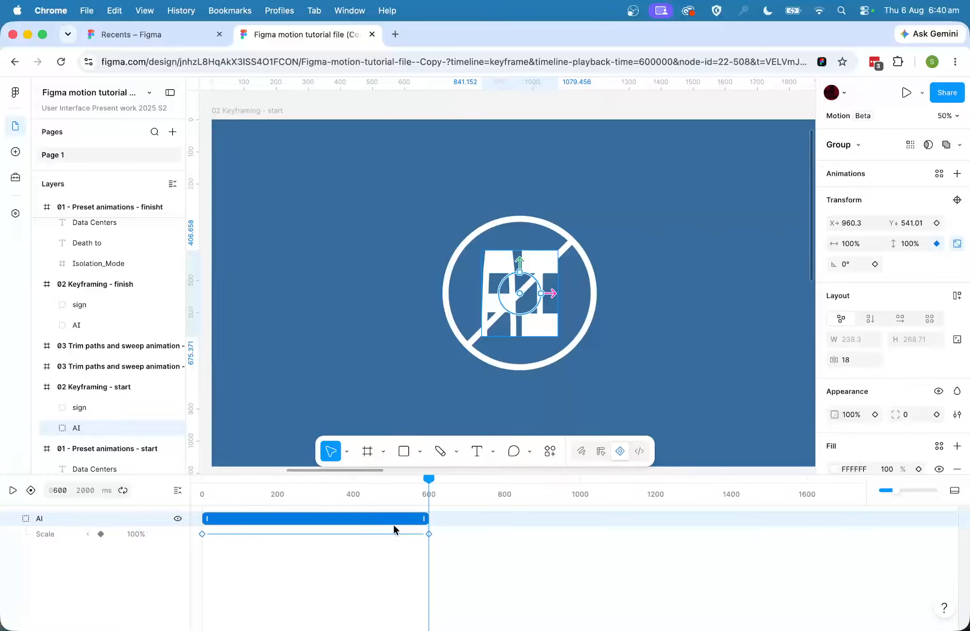
Scrub and play back the AI group's scale animation to preview it
{"action": "left_click", "coordinate": [429, 533]}
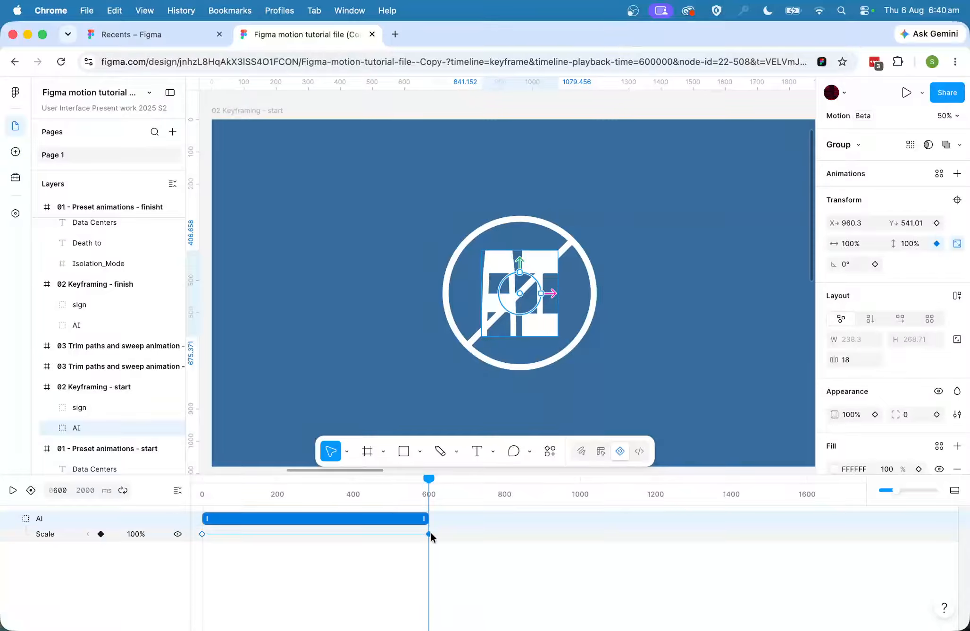
{"action": "left_click_drag", "start_coordinate": [428, 479], "coordinate": [282, 479]}
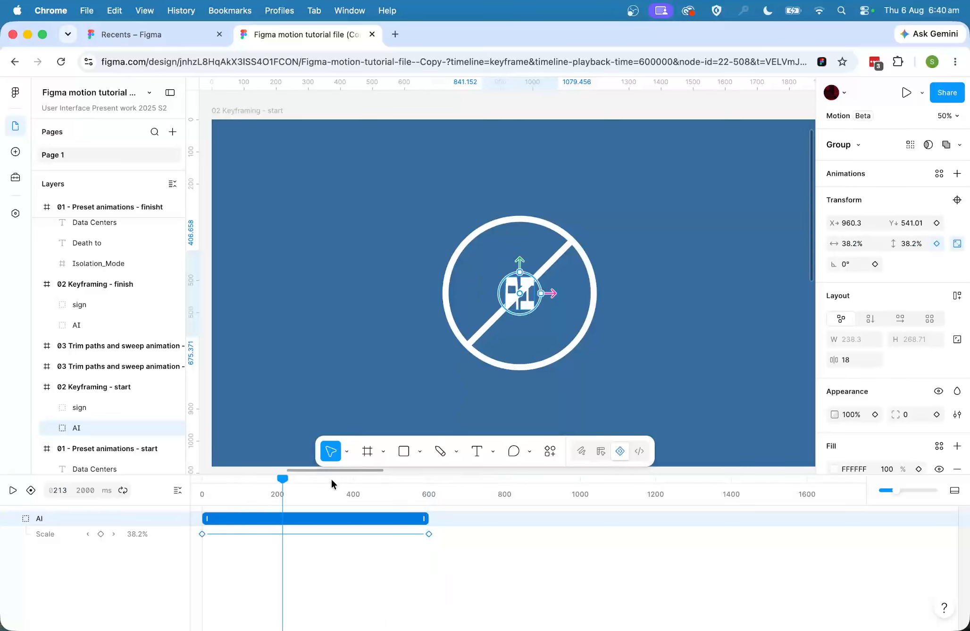
{"action": "key", "text": "space"}
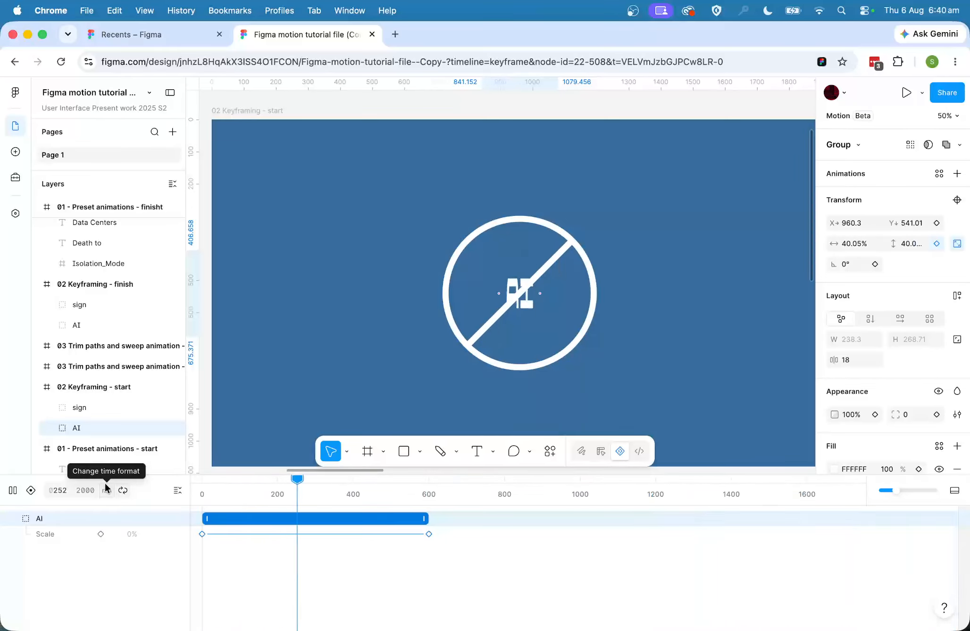
{"action": "left_click", "coordinate": [13, 490]}
Add a scale keyframe at 0 ms to the start frame's sign group and set it to 300%
{"action": "left_click", "coordinate": [101, 409]}
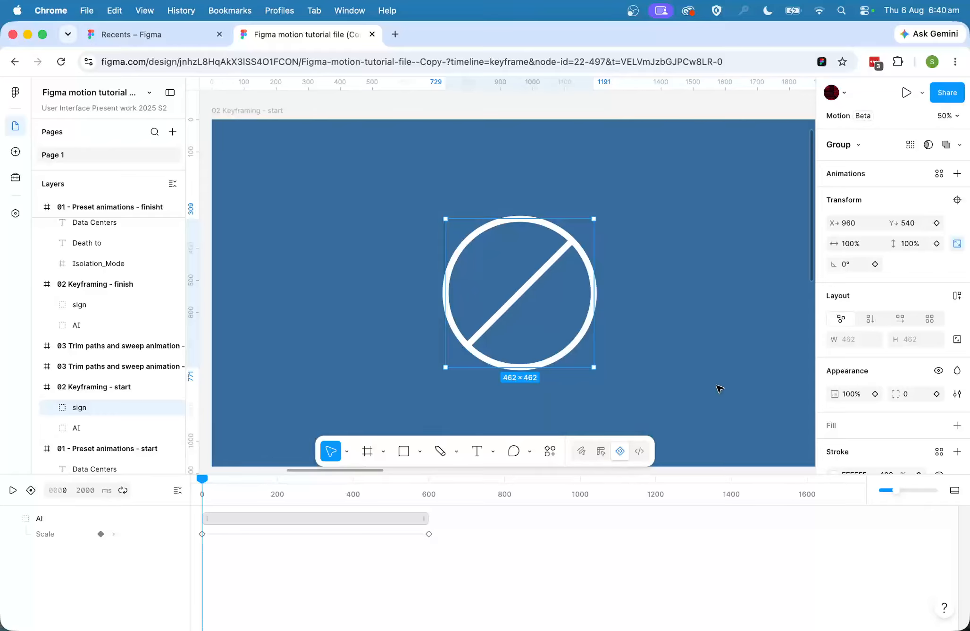
{"action": "left_click", "coordinate": [937, 243]}
{"action": "left_click", "coordinate": [866, 243]}
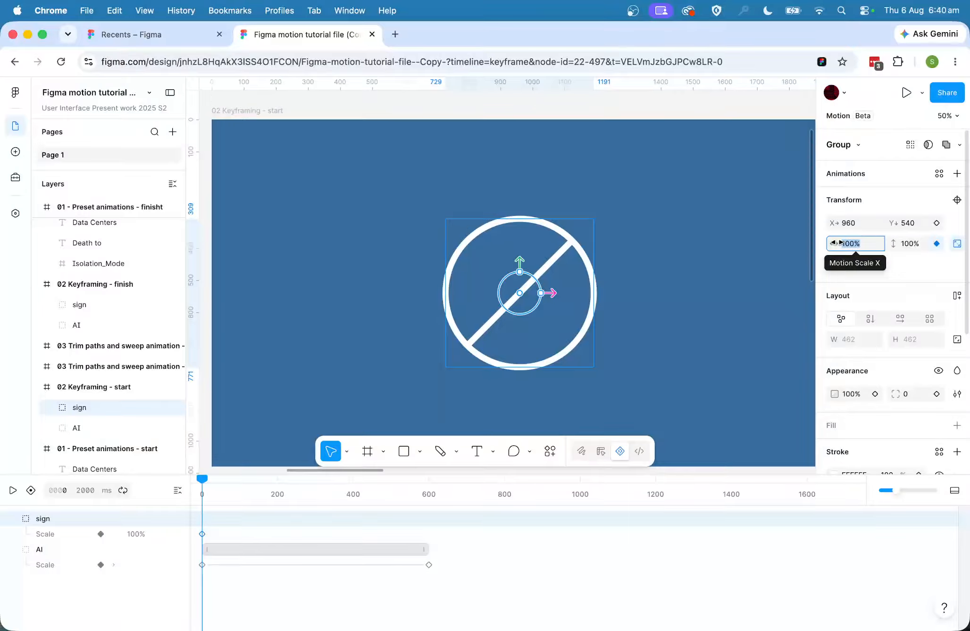
{"action": "type", "text": "300"}
{"action": "key", "text": "Return"}
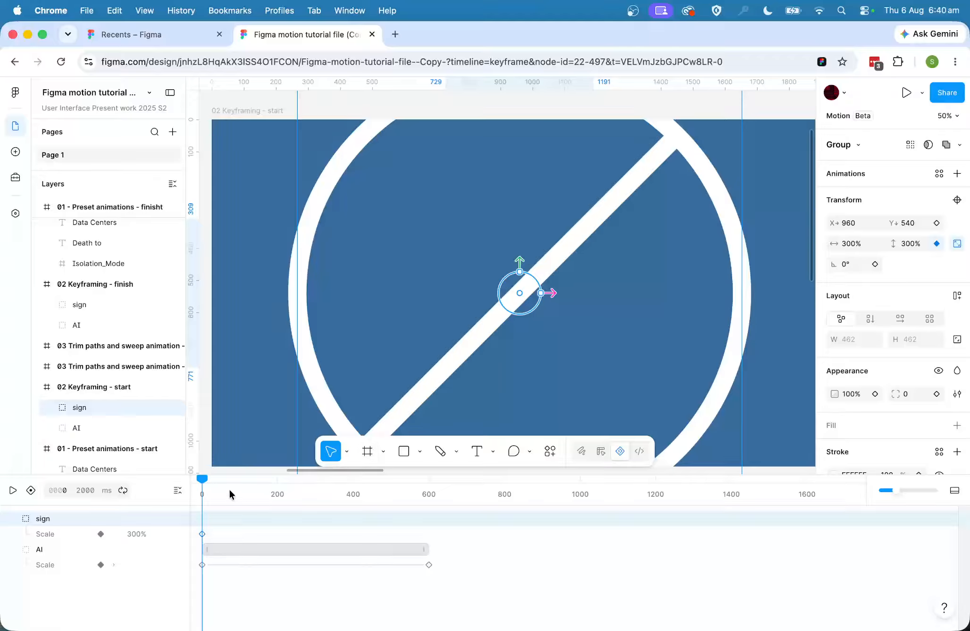
Add a second scale keyframe of 100% to the sign group at 600 ms
{"action": "left_click_drag", "start_coordinate": [230, 489], "coordinate": [425, 500]}
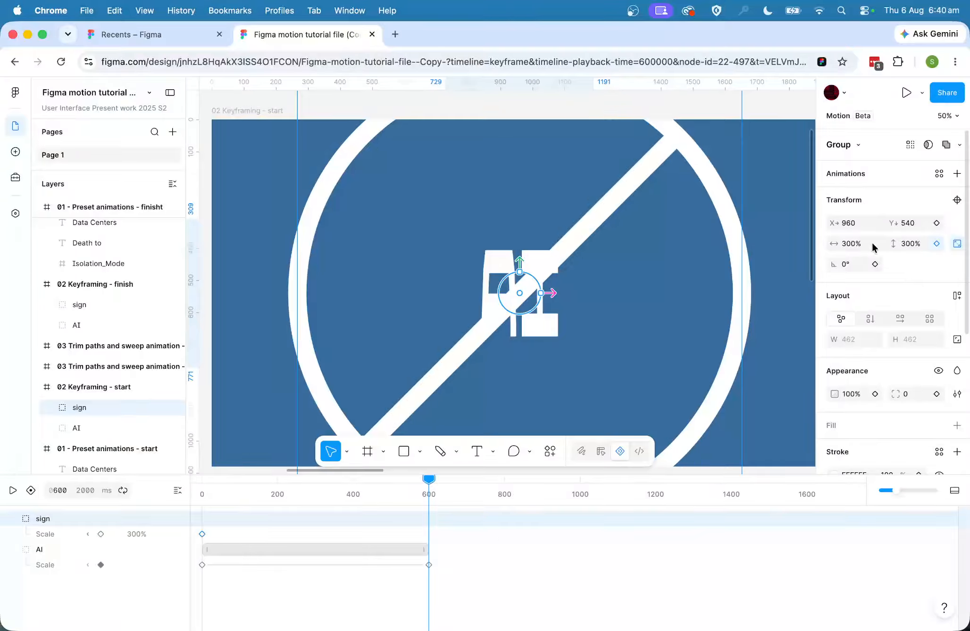
{"action": "left_click", "coordinate": [850, 243]}
{"action": "type", "text": "100"}
{"action": "key", "text": "Return"}
Play the animation from the start to preview the sign and AI groups scaling together
{"action": "left_click_drag", "start_coordinate": [429, 479], "coordinate": [237, 480]}
{"action": "key", "text": "space"}
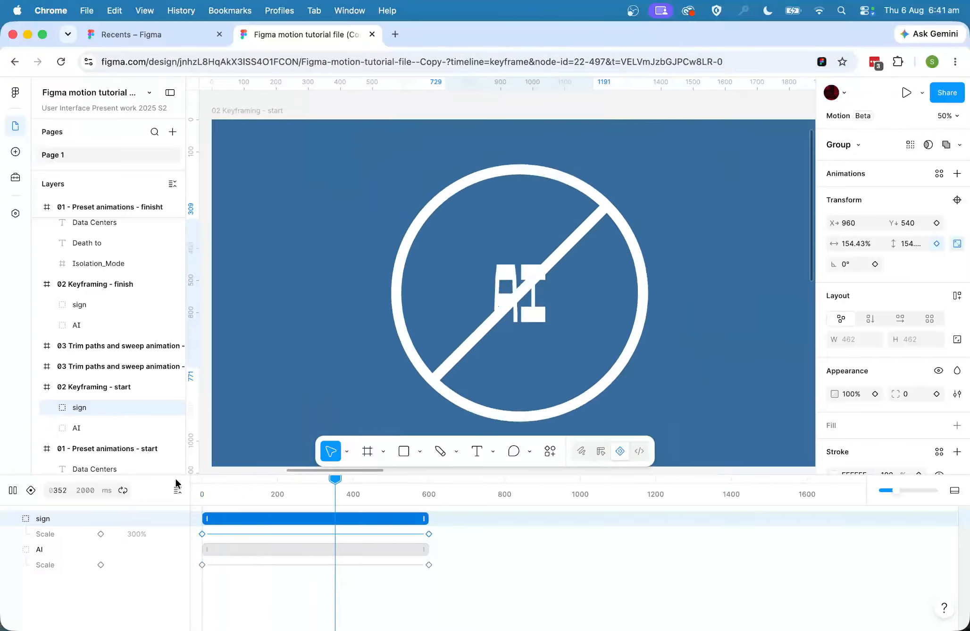
{"action": "key", "text": "space"}
{"action": "left_click_drag", "start_coordinate": [641, 480], "coordinate": [116, 483]}
{"action": "key", "text": "space"}
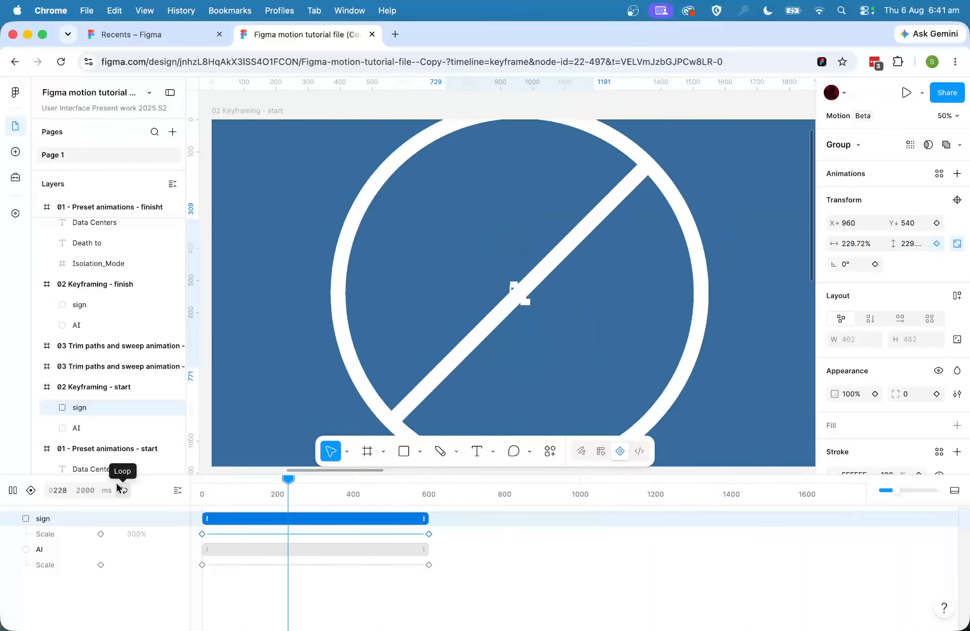
{"action": "key", "text": "space"}
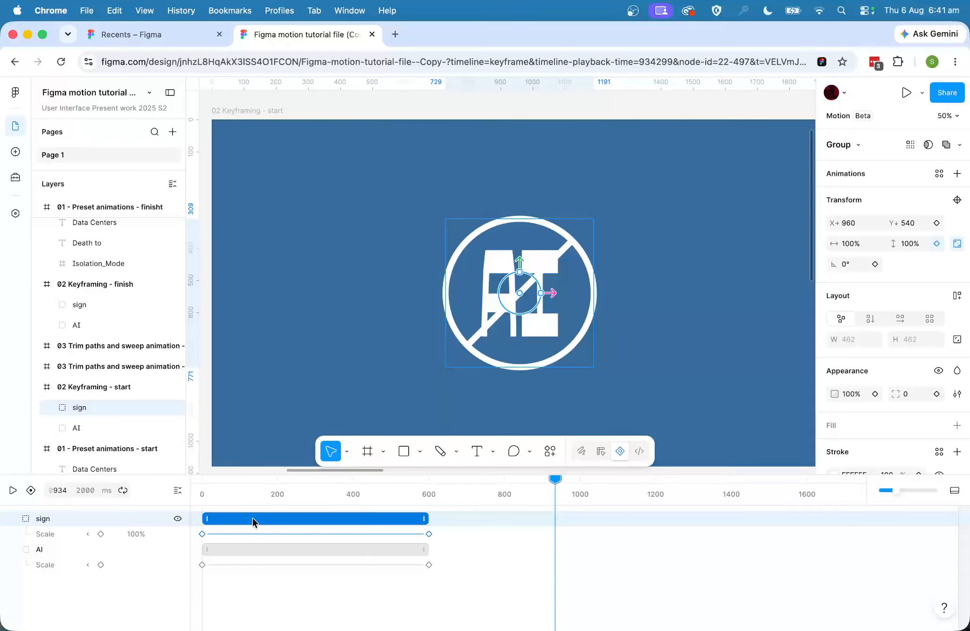
Add an opacity keyframe to the sign group at 0 ms and set its opacity to 0
{"action": "left_click_drag", "start_coordinate": [555, 479], "coordinate": [202, 478]}
{"action": "left_click", "coordinate": [875, 394]}
{"action": "scroll", "coordinate": [875, 359], "scroll_direction": "down", "scroll_amount": 2}
{"action": "left_click_drag", "start_coordinate": [202, 479], "coordinate": [165, 496]}
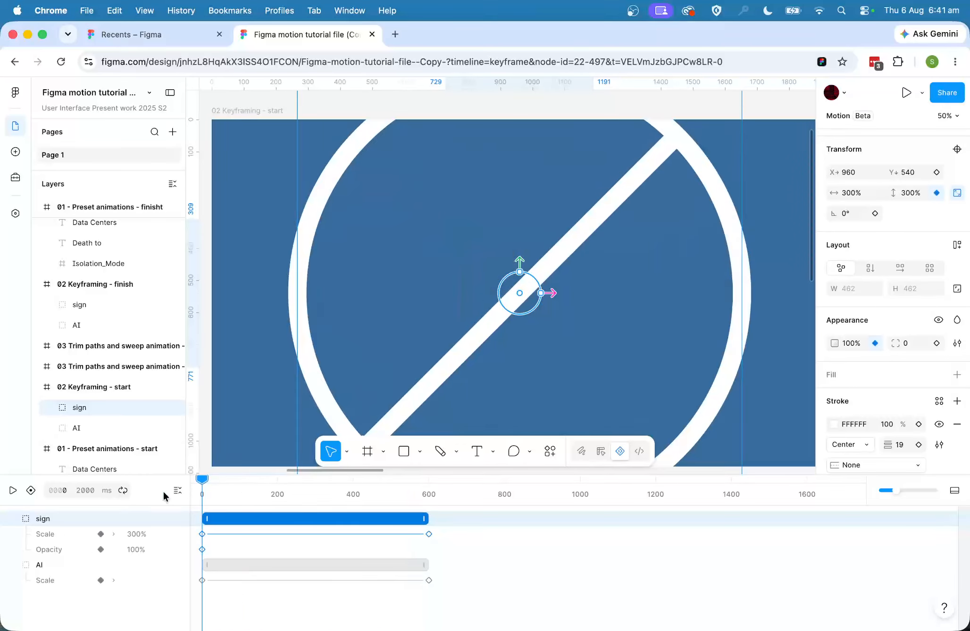
{"action": "left_click", "coordinate": [852, 342]}
{"action": "type", "text": "0"}
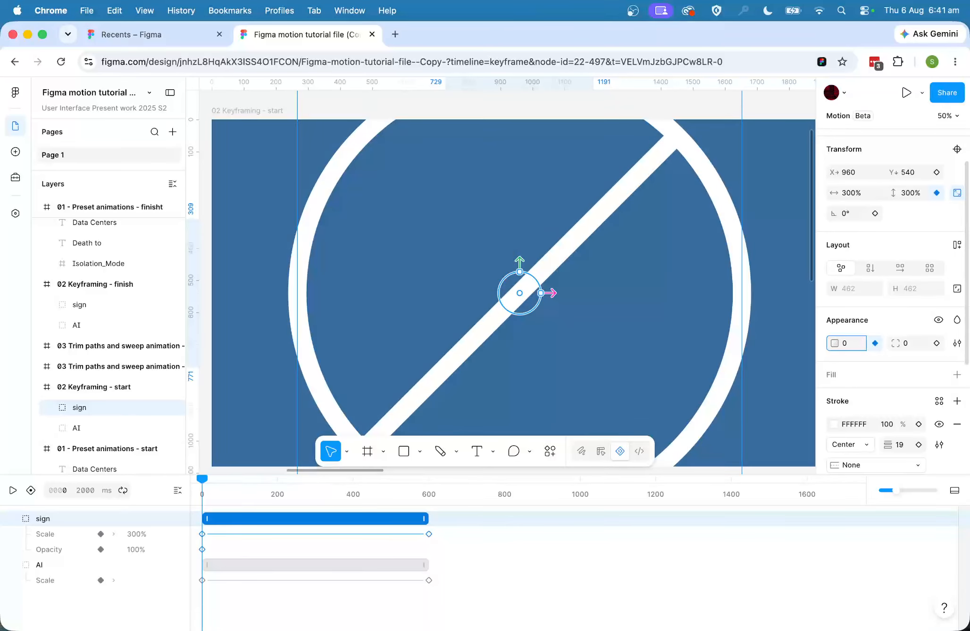